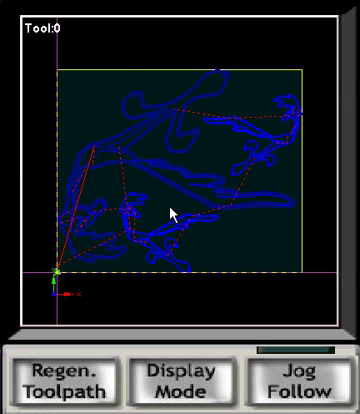
Step: Tilt the toolpath view briefly, then reset it to a flat top-down view
mouse_move(172, 213)
mouse_down()
mouse_move(113, 186)
mouse_move(130, 196)
mouse_up()
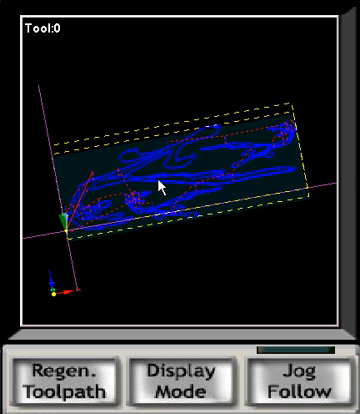
double_click(160, 186)
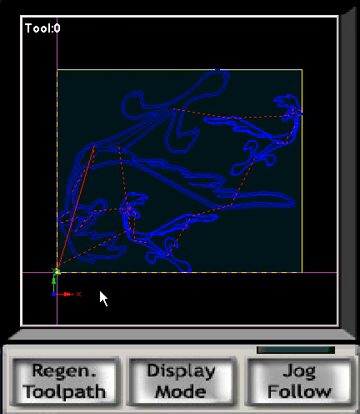
Step: Jog the tool right and left along X with the arrow keys, ending left past the origin
key(Right)
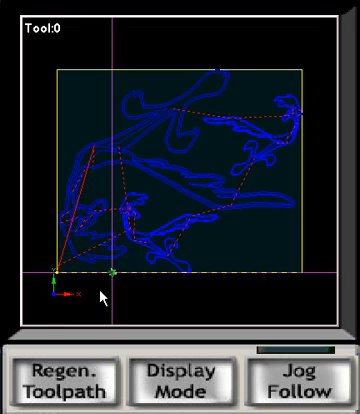
key(Right)
key(Left)
key(Right)
key(Left)
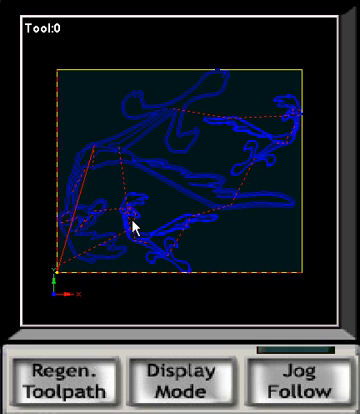
Step: Zoom out, fit the whole toolpath, and orbit it into a tilted view and back top-down
mouse_move(143, 220)
right_down()
mouse_move(147, 224)
mouse_move(145, 253)
right_up()
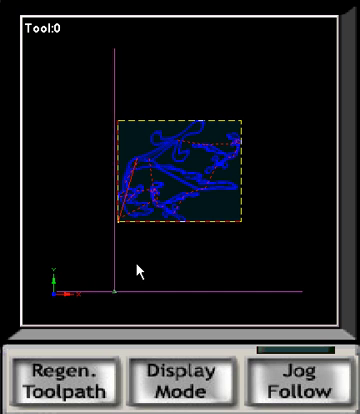
double_click(185, 193)
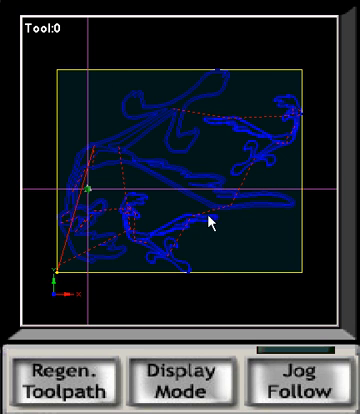
mouse_move(208, 238)
mouse_down()
mouse_move(183, 228)
mouse_move(168, 133)
mouse_move(170, 35)
mouse_up()
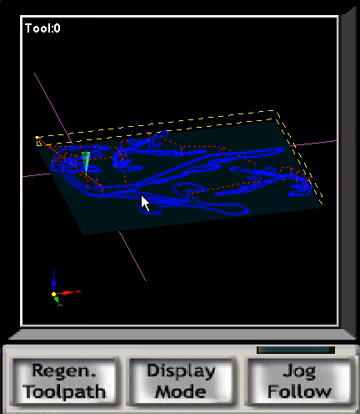
drag(145, 213, 149, 100)
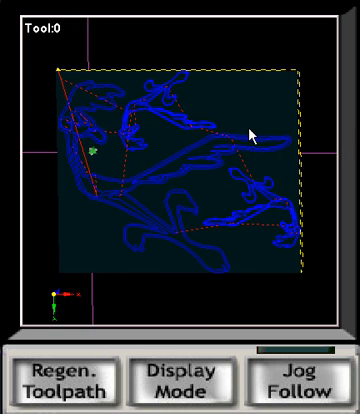
Step: Orbit the toolpath edge-on to a tilted top view and shift it up and right
mouse_move(168, 146)
mouse_down()
mouse_move(173, 82)
mouse_move(176, 128)
mouse_up()
mouse_move(185, 72)
mouse_down()
mouse_move(141, 86)
mouse_move(175, 175)
mouse_move(196, 268)
mouse_up()
mouse_move(185, 172)
mouse_down()
mouse_move(117, 182)
mouse_move(199, 200)
mouse_move(195, 217)
mouse_move(98, 193)
mouse_up()
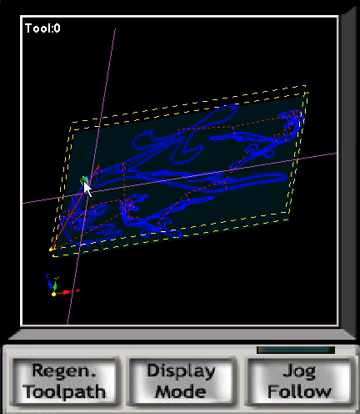
mouse_move(104, 185)
mouse_down()
mouse_move(160, 172)
mouse_move(180, 158)
mouse_up()
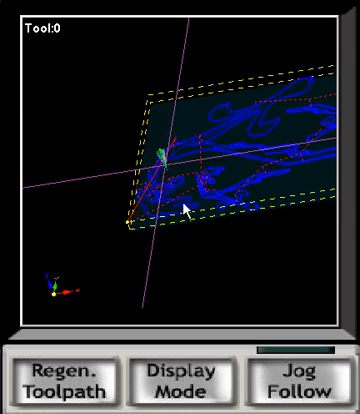
scroll(163, 172, up, 1)
scroll(180, 183, up, 3)
scroll(145, 30, up, 2)
scroll(167, 203, up, 2)
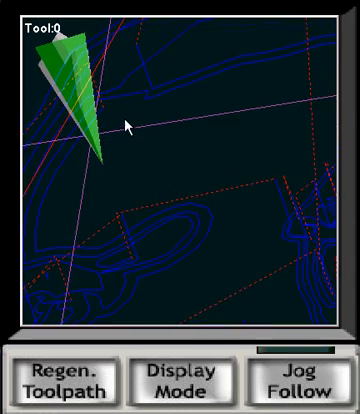
Step: Shift and orbit the view in close around the tool marker
mouse_move(127, 128)
mouse_down()
mouse_move(153, 152)
mouse_move(174, 183)
mouse_up()
mouse_move(120, 152)
mouse_down()
mouse_move(157, 160)
mouse_move(168, 130)
mouse_move(98, 98)
mouse_move(91, 130)
mouse_move(115, 188)
mouse_move(148, 183)
mouse_move(165, 153)
mouse_move(105, 143)
mouse_move(102, 172)
mouse_move(120, 193)
mouse_move(108, 190)
mouse_move(145, 138)
mouse_move(184, 133)
mouse_move(177, 143)
mouse_up()
mouse_move(231, 189)
mouse_down()
mouse_move(209, 231)
mouse_move(174, 180)
mouse_move(181, 204)
mouse_move(138, 155)
mouse_up()
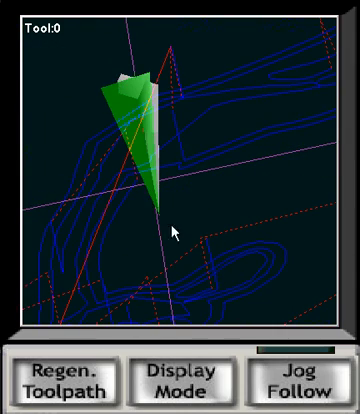
Step: Turn Jog Follow on, rotate the view around the tool, then turn Jog Follow off
click(295, 388)
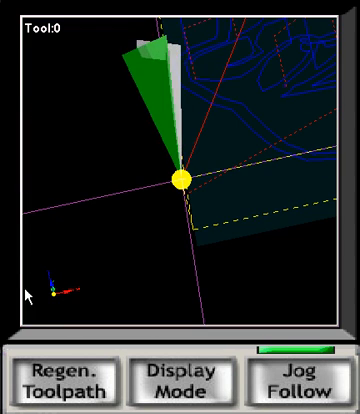
mouse_move(181, 232)
mouse_down()
mouse_move(118, 197)
mouse_move(184, 330)
mouse_up()
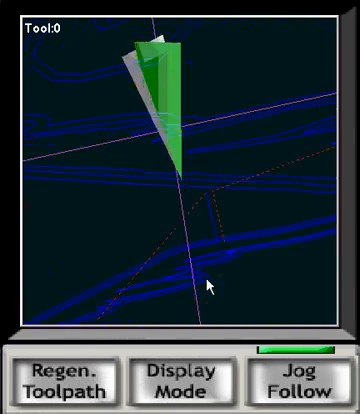
click(278, 393)
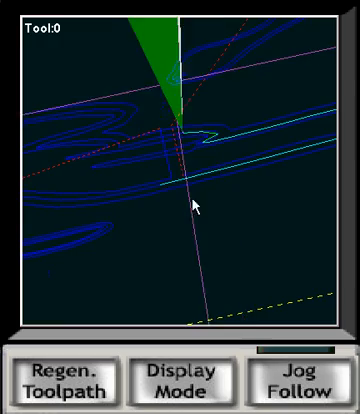
Step: Toggle Jog Follow on and off twice, leaving the display no longer following the tool
click(285, 388)
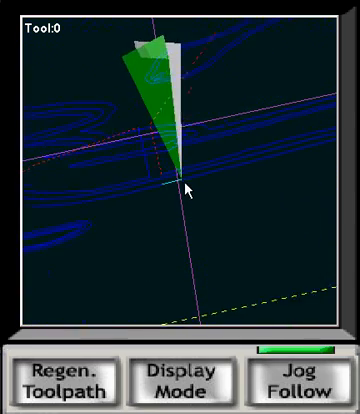
click(302, 390)
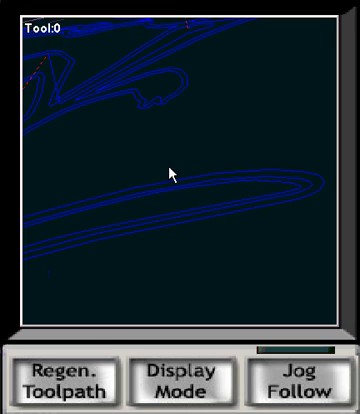
click(297, 396)
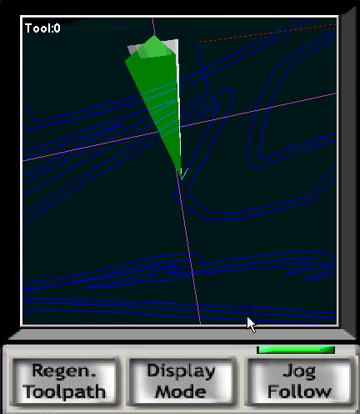
click(293, 388)
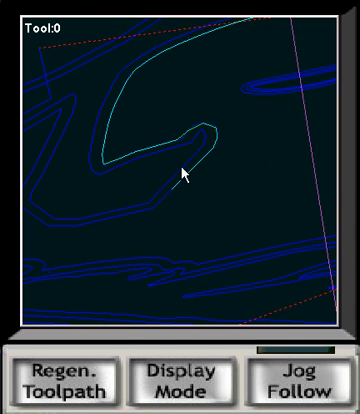
Step: Rotate and zoom out to a tilted overview of the whole job with the tool cone visible
drag(187, 170, 192, 292)
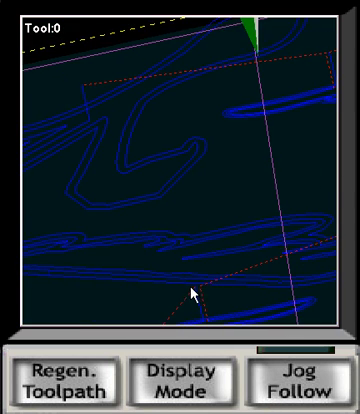
mouse_move(193, 95)
mouse_down()
mouse_move(209, 241)
mouse_move(200, 240)
mouse_move(194, 196)
mouse_move(256, 208)
mouse_move(189, 153)
mouse_move(260, 255)
mouse_move(270, 112)
mouse_move(145, 90)
mouse_move(100, 218)
mouse_move(170, 150)
mouse_up()
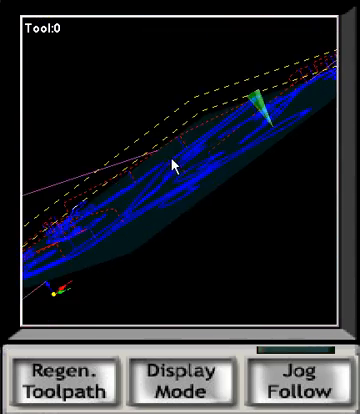
double_click(196, 225)
mouse_move(196, 225)
mouse_down()
mouse_move(158, 108)
mouse_move(175, 143)
mouse_up()
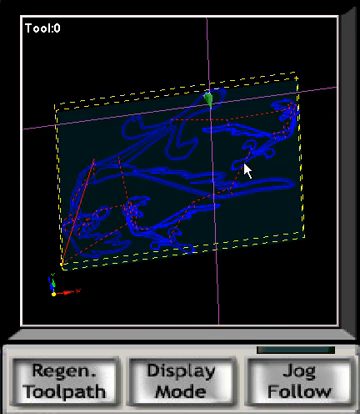
mouse_move(250, 172)
mouse_down()
mouse_move(245, 205)
mouse_move(231, 207)
mouse_up()
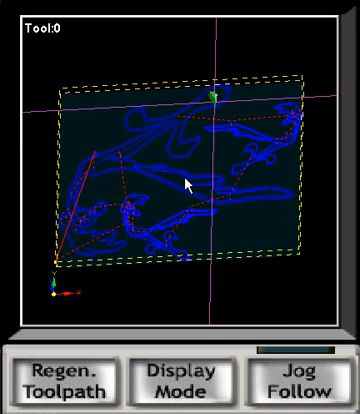
double_click(193, 130)
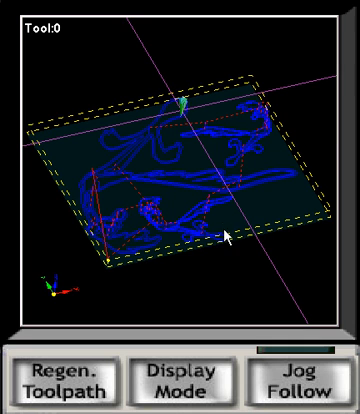
double_click(172, 150)
double_click(203, 158)
double_click(198, 195)
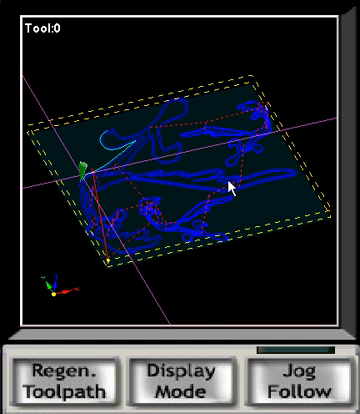
Step: Rotate the cartoon-figure toolpath until it sits exactly in a top-down XY view
mouse_move(229, 186)
mouse_down()
mouse_move(208, 222)
mouse_move(150, 220)
mouse_move(166, 218)
mouse_up()
drag(217, 225, 185, 200)
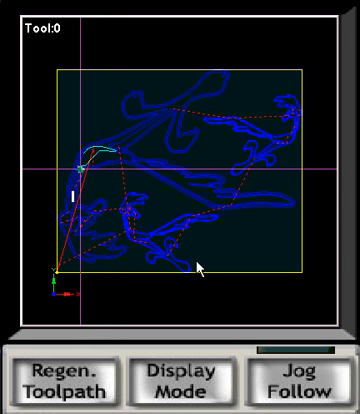
Step: Tilt and orbit the toolpath, snap back top-down, and regenerate the toolpath preview
mouse_move(198, 268)
mouse_down()
mouse_move(178, 203)
mouse_move(167, 143)
mouse_up()
mouse_move(153, 170)
mouse_down()
mouse_move(210, 207)
mouse_move(198, 243)
mouse_move(170, 219)
mouse_up()
double_click(172, 197)
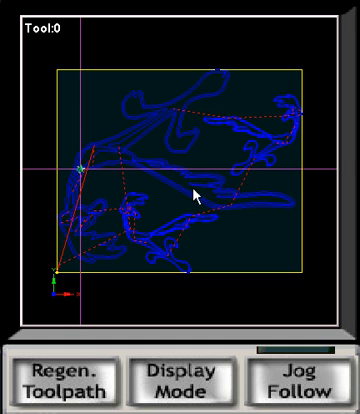
click(88, 364)
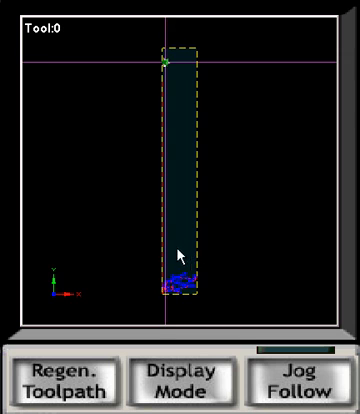
Step: Orbit the regenerated toolpath through steep and edge-on angles to a tilted plane
drag(165, 243, 97, 60)
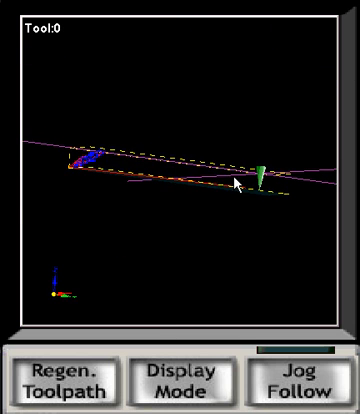
drag(237, 185, 196, 196)
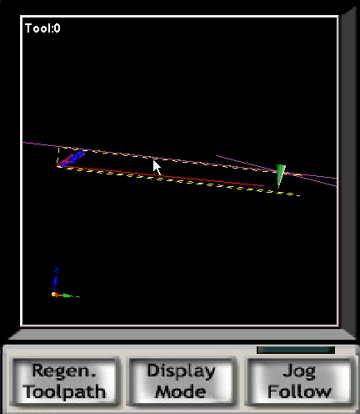
mouse_move(157, 152)
mouse_down()
mouse_move(170, 228)
mouse_move(204, 254)
mouse_up()
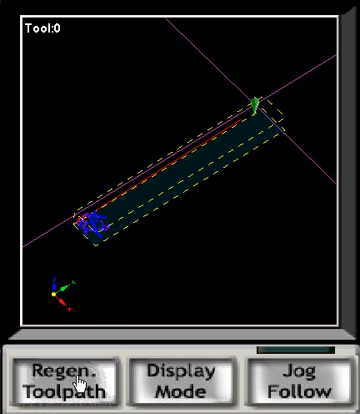
mouse_move(112, 310)
mouse_down()
mouse_move(176, 246)
mouse_move(58, 126)
mouse_move(245, 187)
mouse_move(247, 176)
mouse_move(154, 139)
mouse_move(156, 167)
mouse_move(206, 162)
mouse_move(170, 185)
mouse_move(220, 155)
mouse_move(226, 119)
mouse_up()
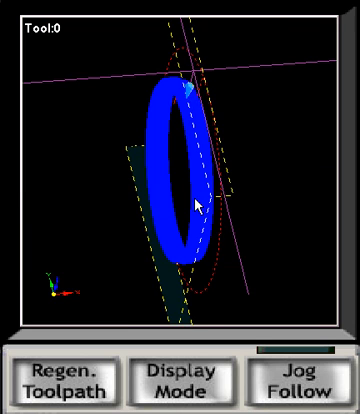
Step: Toggle the ring preview between top and oblique views, then rotate and spin it about the vertical axis
double_click(196, 205)
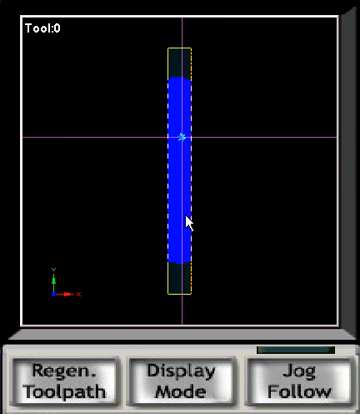
double_click(188, 222)
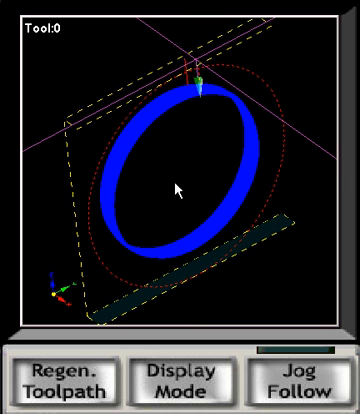
mouse_move(213, 190)
mouse_down()
mouse_move(155, 122)
mouse_move(178, 170)
mouse_up()
drag(133, 163, 105, 165)
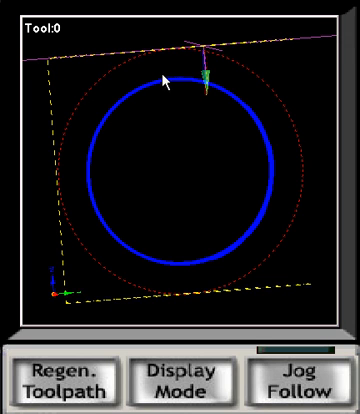
drag(165, 184, 200, 186)
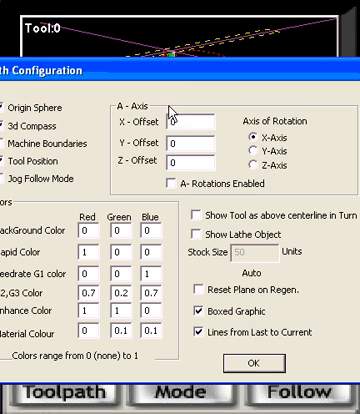
click(249, 364)
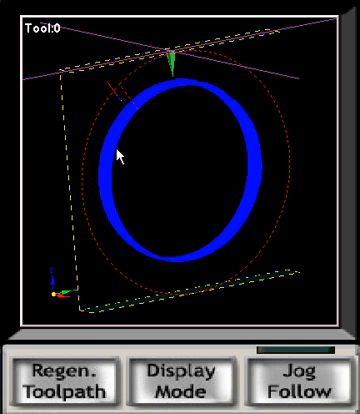
Step: Orbit the ring toolpath view back and forth before setting tool 1 active
mouse_move(162, 155)
mouse_down()
mouse_move(201, 216)
mouse_move(135, 131)
mouse_move(133, 140)
mouse_move(150, 155)
mouse_move(140, 158)
mouse_up()
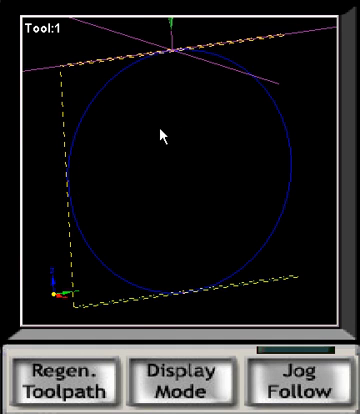
Step: Tilt and rotate the circle toolpath into perspective, then reset to a flat top-down fit
drag(162, 135, 239, 143)
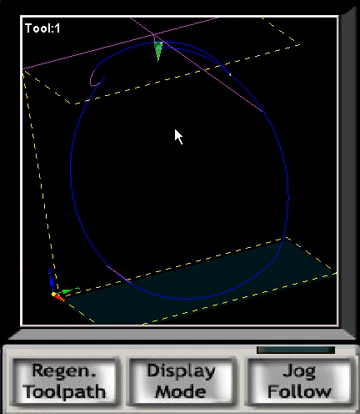
mouse_move(161, 130)
mouse_down()
mouse_move(151, 55)
mouse_move(172, 157)
mouse_move(157, 182)
mouse_move(136, 141)
mouse_move(238, 125)
mouse_move(258, 131)
mouse_up()
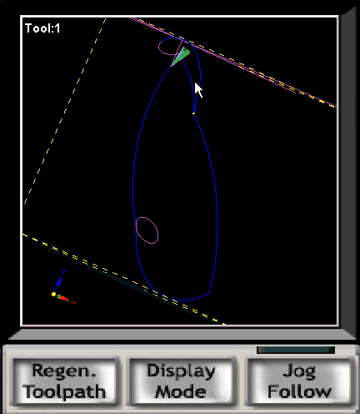
mouse_move(237, 188)
mouse_down()
mouse_move(155, 210)
mouse_move(153, 200)
mouse_up()
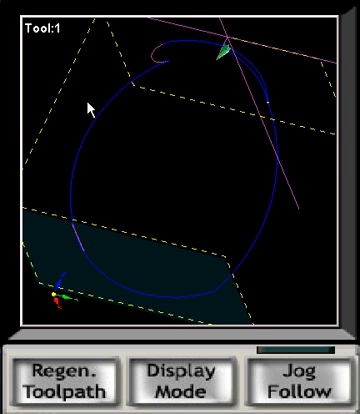
double_click(146, 146)
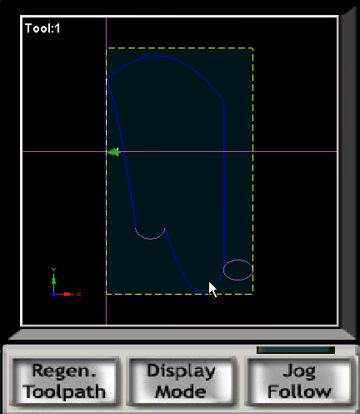
Step: Tilt the toolpath into 3-D, reset to the default angle, and orbit to a new viewing angle
mouse_move(202, 213)
mouse_down()
mouse_move(215, 220)
mouse_move(185, 205)
mouse_move(176, 186)
mouse_move(181, 217)
mouse_move(110, 188)
mouse_move(99, 130)
mouse_move(120, 185)
mouse_move(152, 183)
mouse_up()
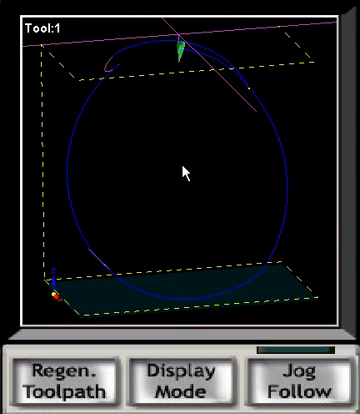
double_click(185, 172)
drag(175, 203, 142, 166)
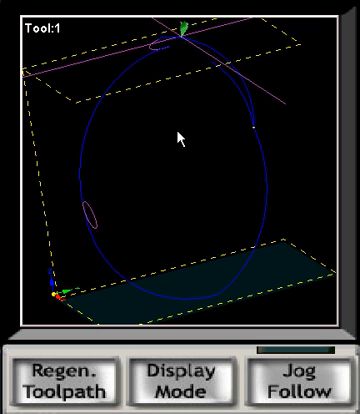
Step: Turn Jog Follow on so the display tracks the tool while jogging
click(296, 378)
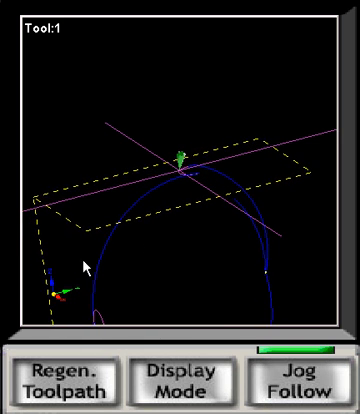
scroll(190, 190, up, 3)
scroll(177, 127, up, 2)
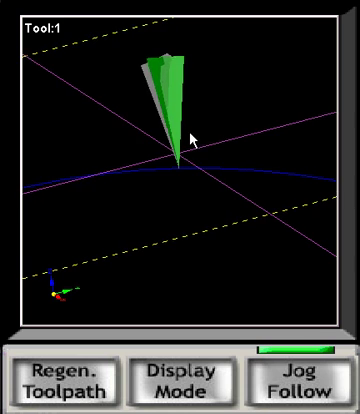
Step: Tilt and reposition the view around the ring toolpath, then turn Jog Follow off
drag(193, 186, 209, 327)
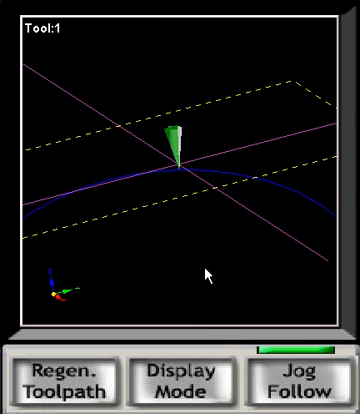
scroll(200, 258, down, 5)
scroll(187, 234, up, 2)
scroll(185, 226, up, 2)
drag(179, 253, 142, 132)
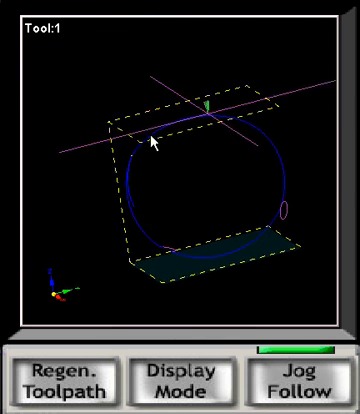
scroll(169, 134, up, 3)
scroll(169, 150, down, 2)
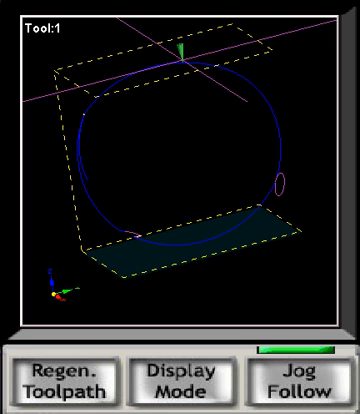
click(300, 376)
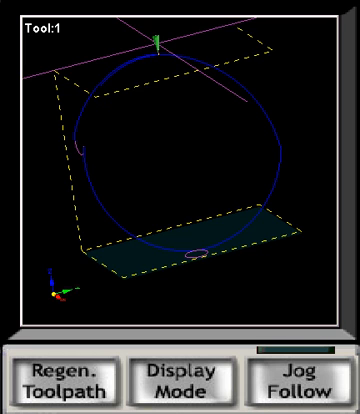
Step: Tilt the toolpath view toward a straight-down angle over the job
drag(131, 268, 178, 233)
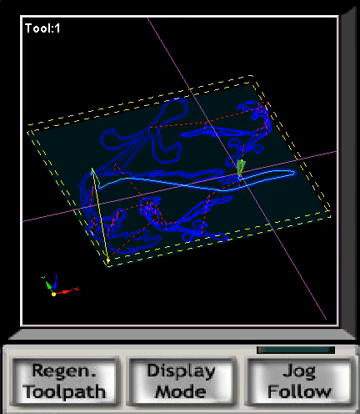
Step: Toggle Jog Follow on and off, then cycle Display Mode through Table Display
click(316, 389)
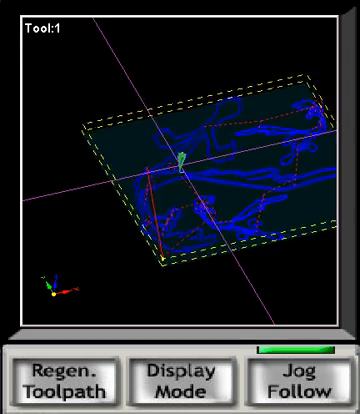
click(310, 383)
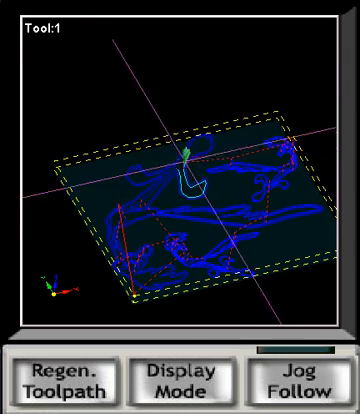
click(183, 393)
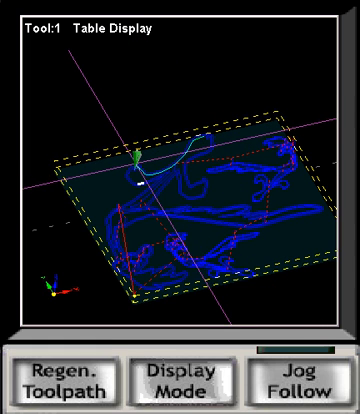
click(185, 388)
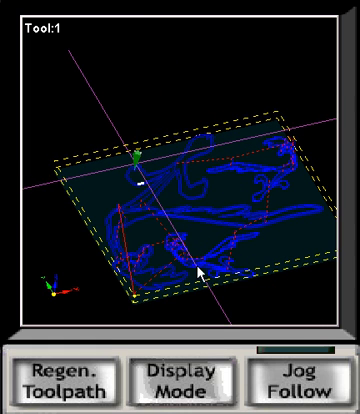
click(195, 376)
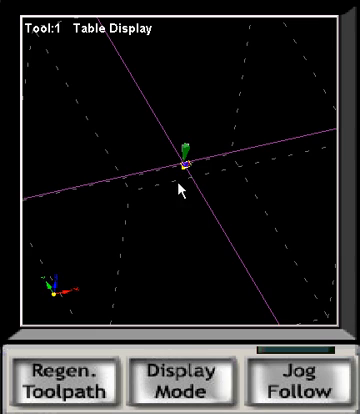
mouse_move(183, 181)
mouse_down()
mouse_move(115, 130)
mouse_move(156, 101)
mouse_move(219, 141)
mouse_move(244, 100)
mouse_move(222, 86)
mouse_move(127, 138)
mouse_move(167, 183)
mouse_move(185, 234)
mouse_move(176, 256)
mouse_move(147, 243)
mouse_up()
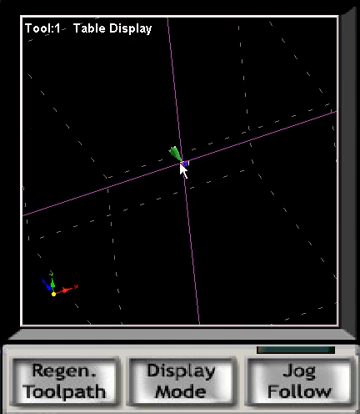
mouse_move(176, 238)
mouse_down()
mouse_move(105, 137)
mouse_move(168, 122)
mouse_move(208, 122)
mouse_move(173, 117)
mouse_move(166, 162)
mouse_move(198, 280)
mouse_move(151, 255)
mouse_move(147, 193)
mouse_move(207, 160)
mouse_move(186, 172)
mouse_up()
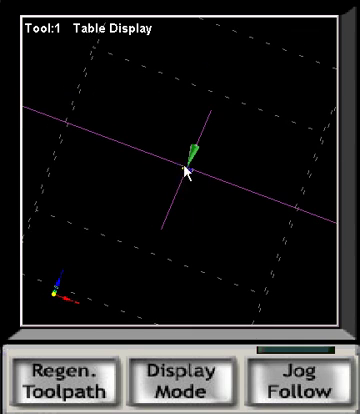
Step: Leave Table Display for the carving toolpath view and orbit it to a new angle
click(184, 383)
mouse_move(108, 214)
mouse_down()
mouse_move(198, 222)
mouse_move(190, 218)
mouse_move(177, 221)
mouse_up()
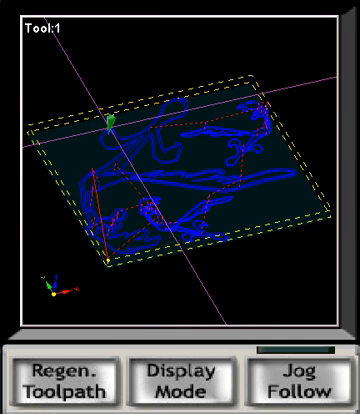